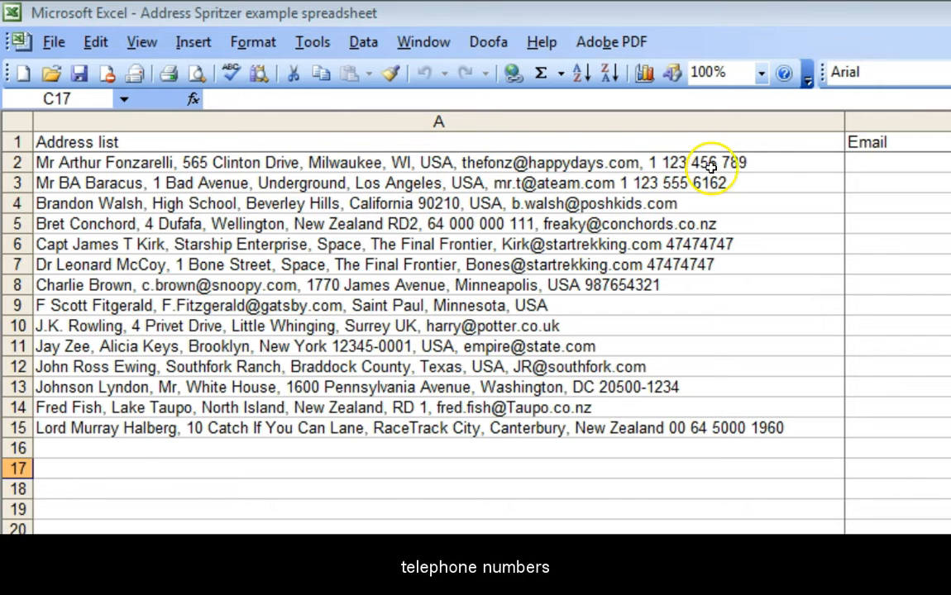
Launch Doofa's Address Spritzer, move its window clear of the address list, and start the wizard
{"action": "key", "text": "alt"}
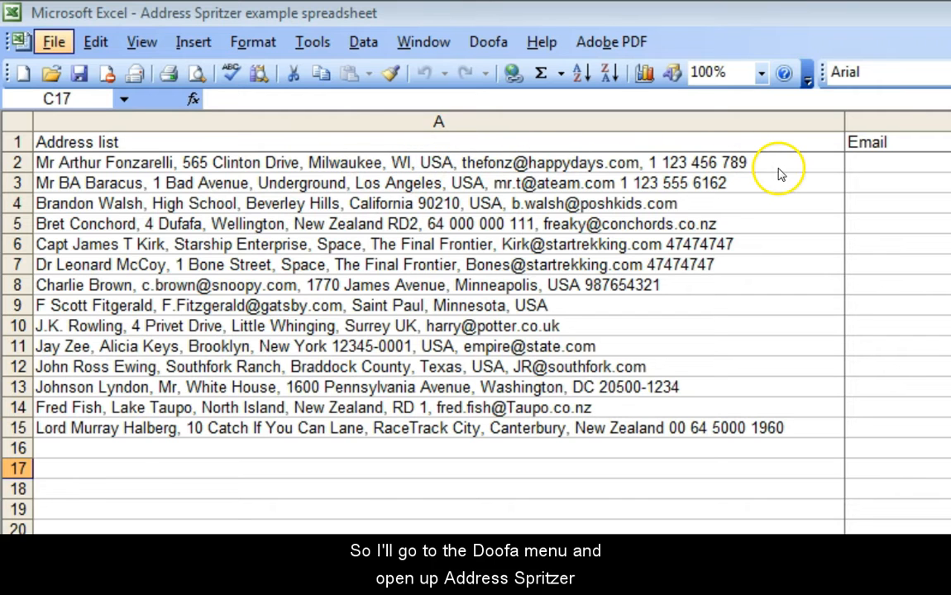
{"action": "left_click", "coordinate": [489, 42]}
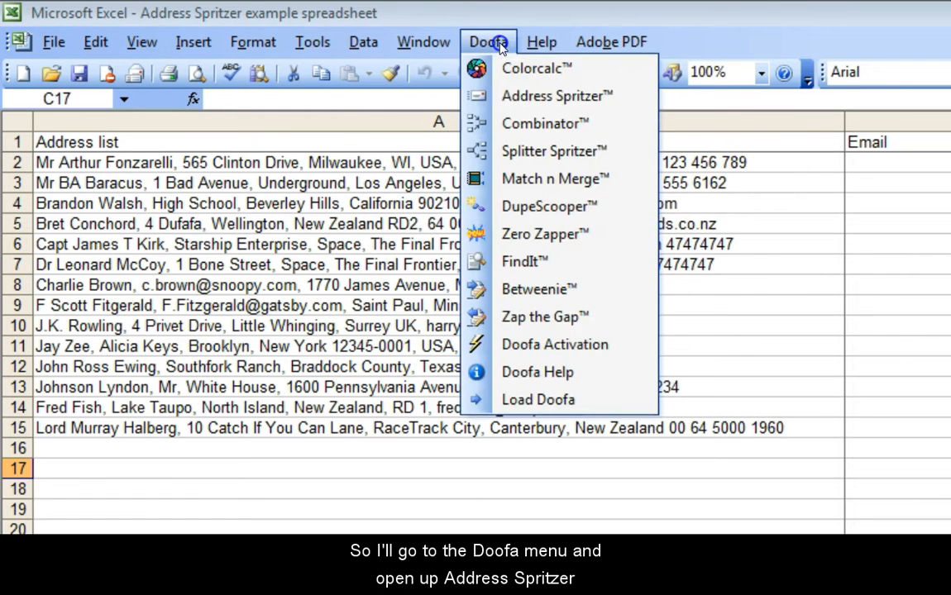
{"action": "left_click", "coordinate": [501, 94]}
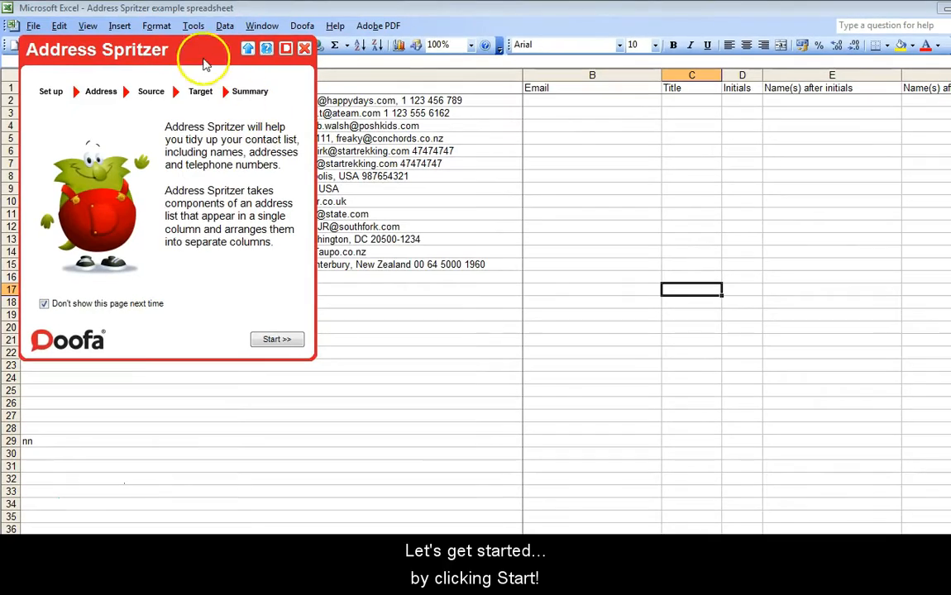
{"action": "left_click_drag", "start_coordinate": [187, 47], "coordinate": [790, 215]}
{"action": "left_click", "coordinate": [890, 500]}
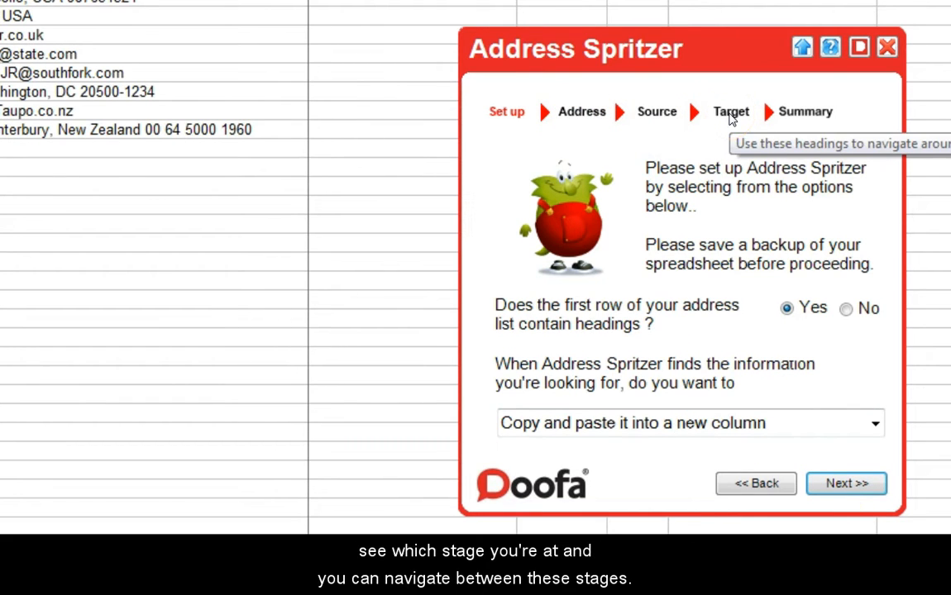
View the wizard's Source and Address stages, and return to the Set up stage
{"action": "left_click", "coordinate": [658, 116]}
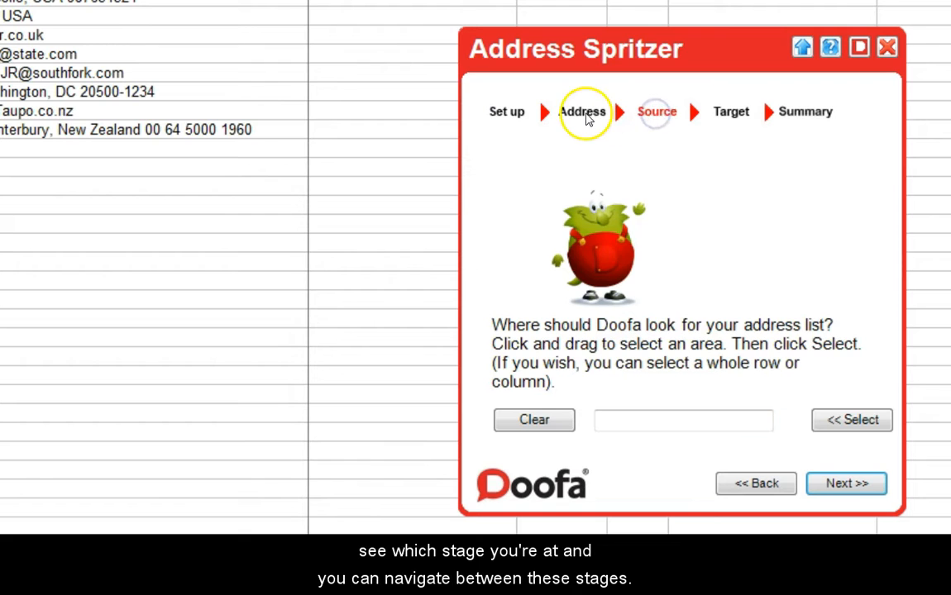
{"action": "left_click", "coordinate": [585, 115]}
{"action": "left_click", "coordinate": [507, 114]}
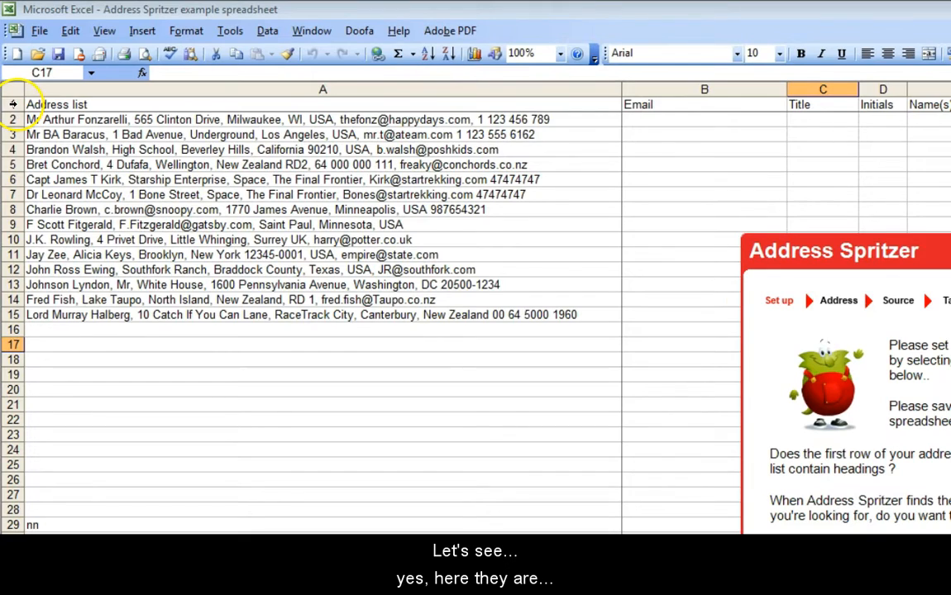
Choose "Copy and paste it into a new column" for the found information and continue to the Address stage
{"action": "left_click", "coordinate": [13, 104]}
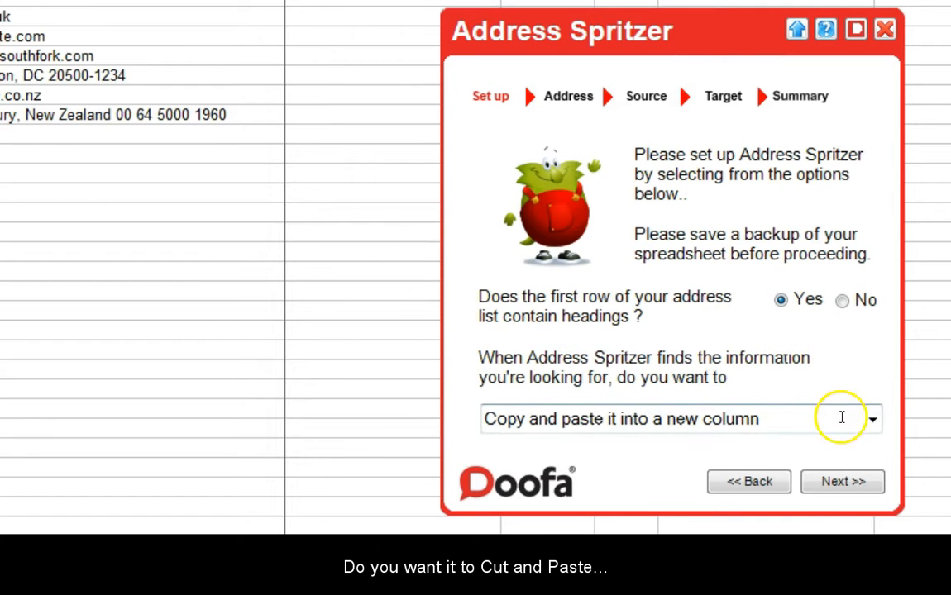
{"action": "left_click", "coordinate": [872, 420]}
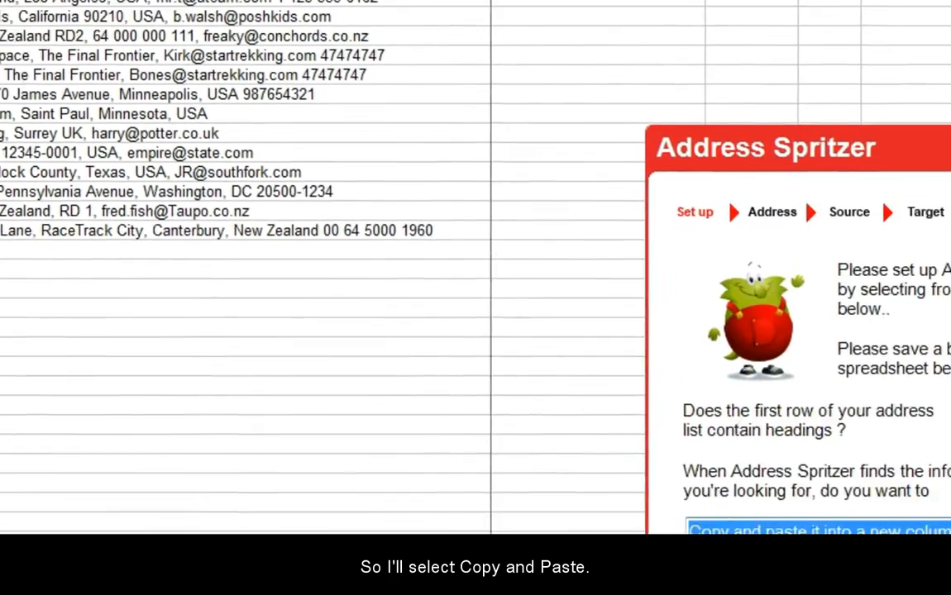
{"action": "left_click", "coordinate": [950, 594]}
{"action": "left_click", "coordinate": [908, 443]}
{"action": "left_click", "coordinate": [908, 443]}
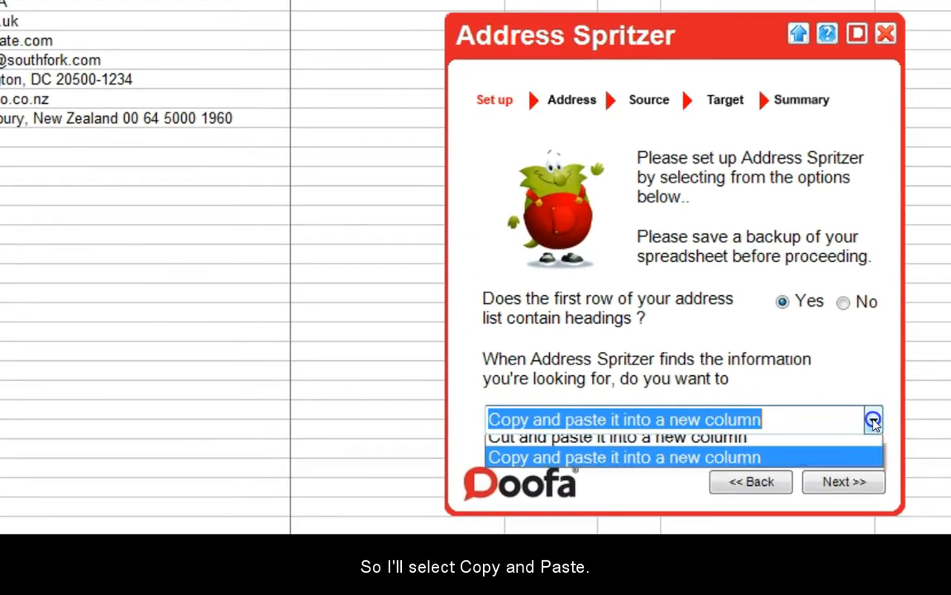
{"action": "left_click", "coordinate": [832, 468]}
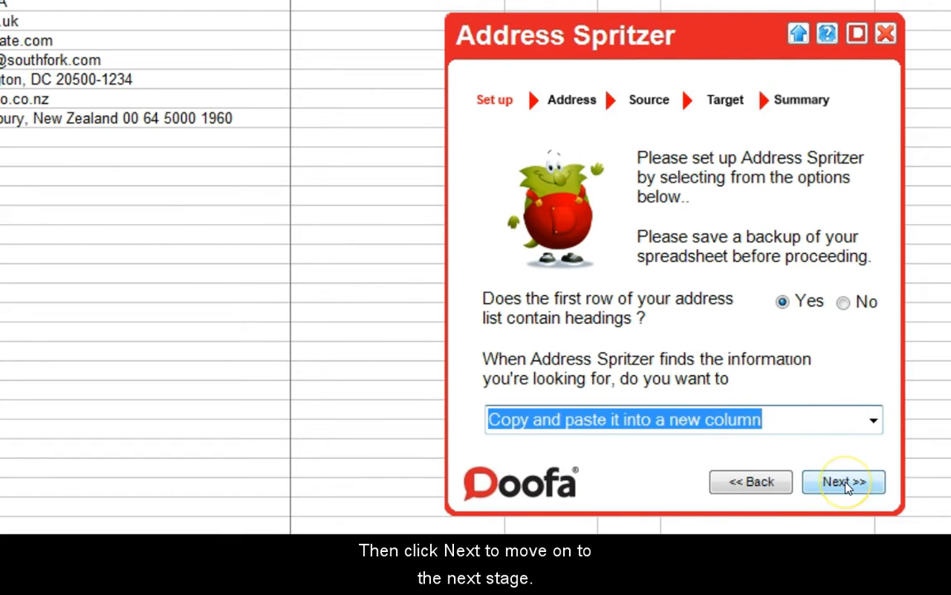
{"action": "left_click", "coordinate": [845, 486]}
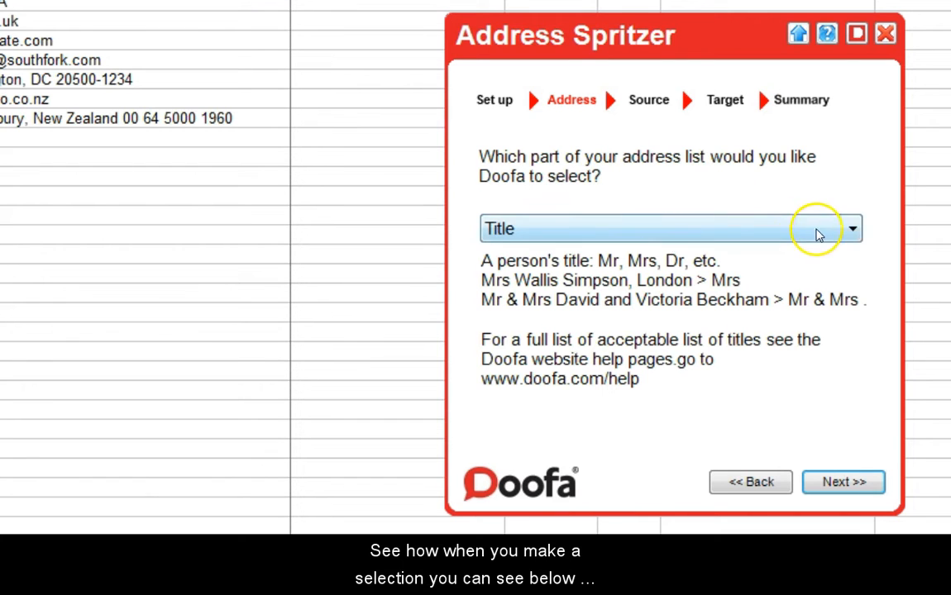
Choose Email as the part of the address list to extract and continue to the Source stage
{"action": "left_click", "coordinate": [839, 230]}
{"action": "left_click", "coordinate": [833, 280]}
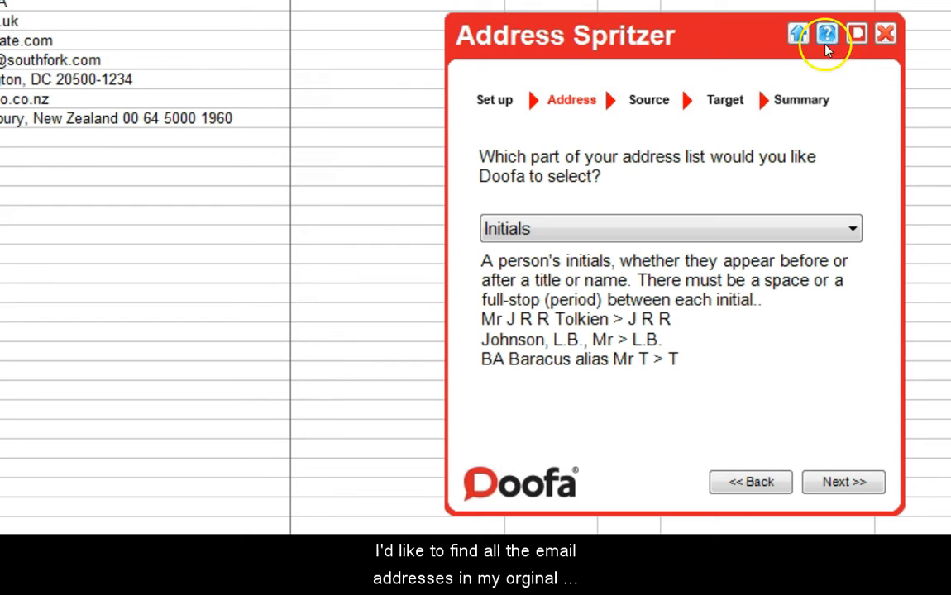
{"action": "left_click", "coordinate": [853, 230]}
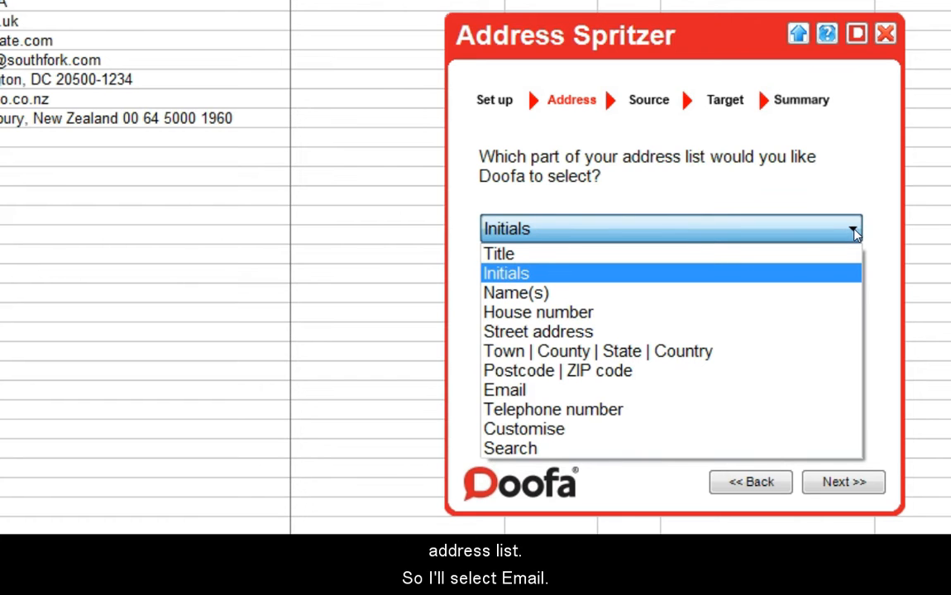
{"action": "left_click", "coordinate": [777, 391]}
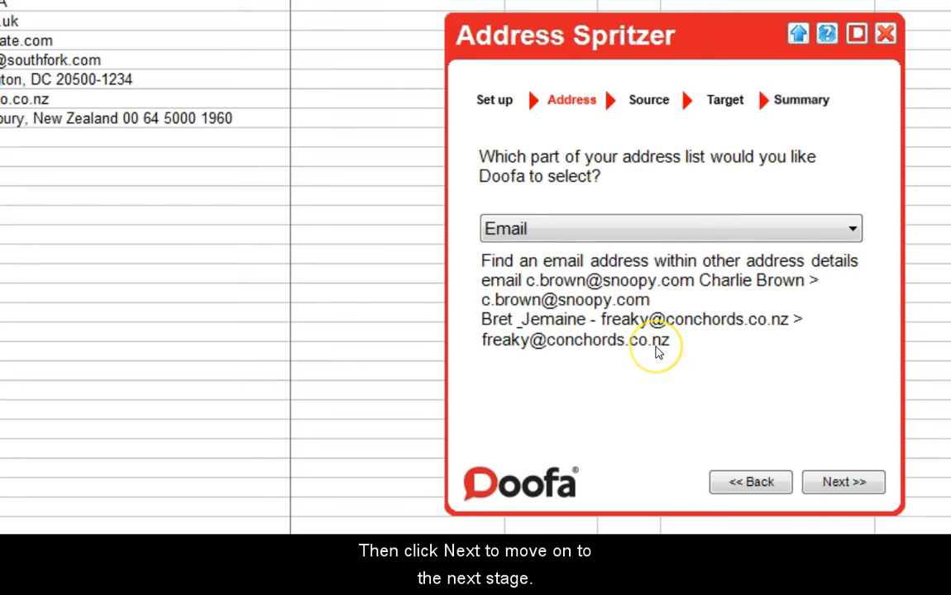
{"action": "left_click", "coordinate": [837, 484]}
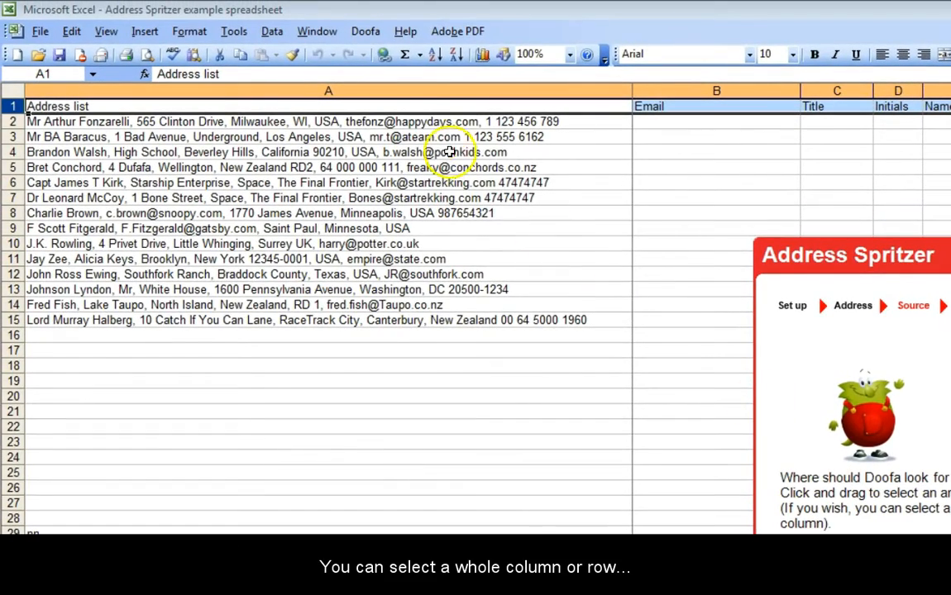
Set cells A1:A14 of the address list as the source range
{"action": "left_click", "coordinate": [418, 91]}
{"action": "left_click_drag", "start_coordinate": [13, 122], "coordinate": [16, 244]}
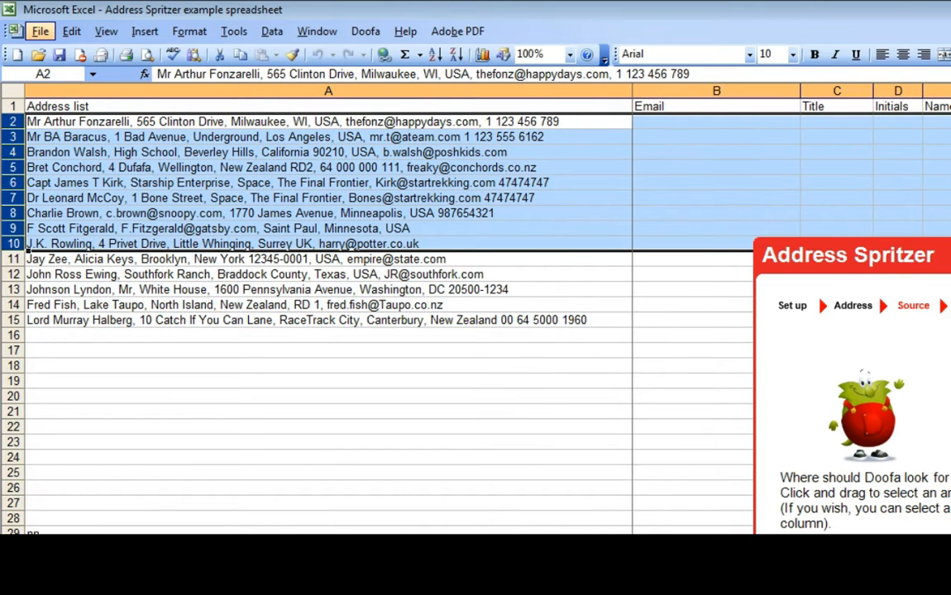
{"action": "left_click_drag", "start_coordinate": [304, 304], "coordinate": [303, 95]}
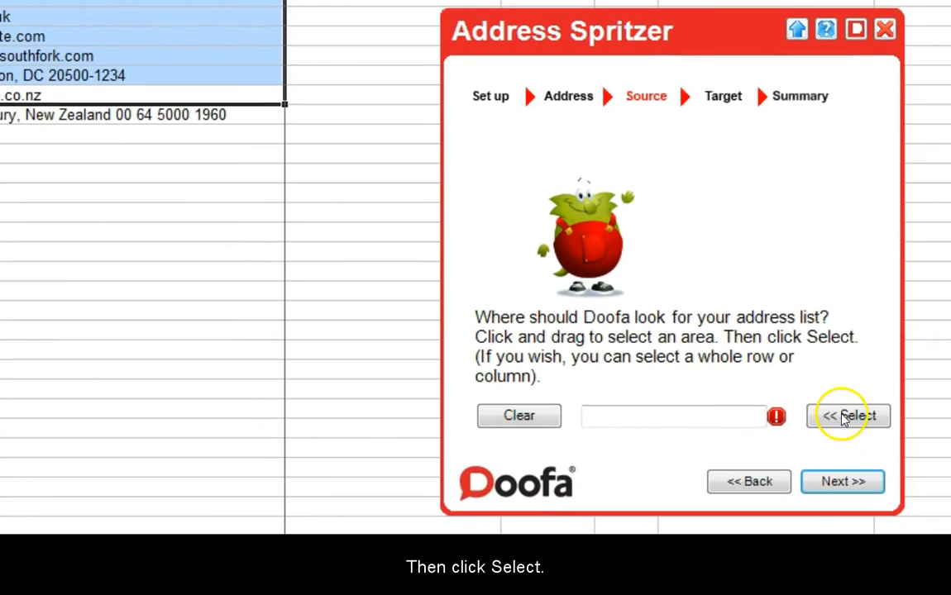
{"action": "left_click", "coordinate": [844, 416]}
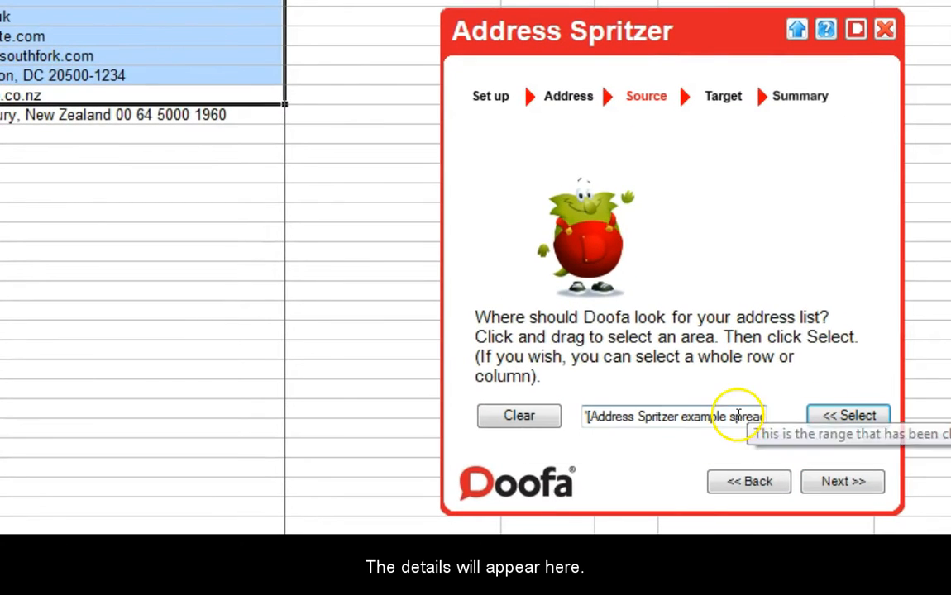
Read the source range reference through to its end, and clear that source selection
{"action": "key", "text": "Right"}
{"action": "key", "text": "Right"}
{"action": "key", "text": "Right"}
{"action": "key", "text": "Right"}
{"action": "key", "text": "Right"}
{"action": "key", "text": "Right"}
{"action": "key", "text": "Right"}
{"action": "key", "text": "Right"}
{"action": "key", "text": "Right"}
{"action": "key", "text": "Right"}
{"action": "key", "text": "Right"}
{"action": "key", "text": "Right"}
{"action": "key", "text": "Right"}
{"action": "key", "text": "Right"}
{"action": "key", "text": "Right"}
{"action": "key", "text": "Right"}
{"action": "key", "text": "Right"}
{"action": "key", "text": "Right"}
{"action": "key", "text": "Right"}
{"action": "key", "text": "Right"}
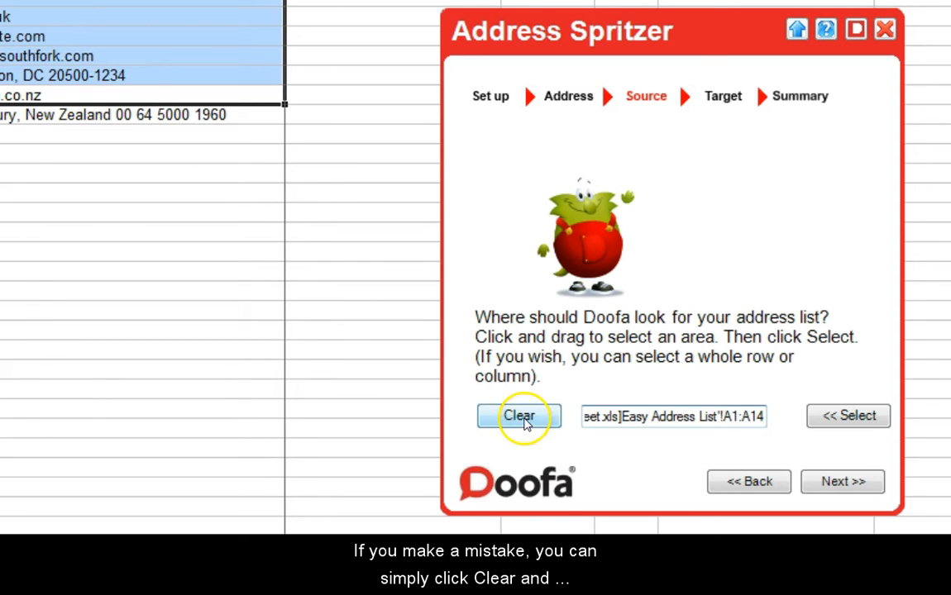
{"action": "left_click", "coordinate": [520, 417]}
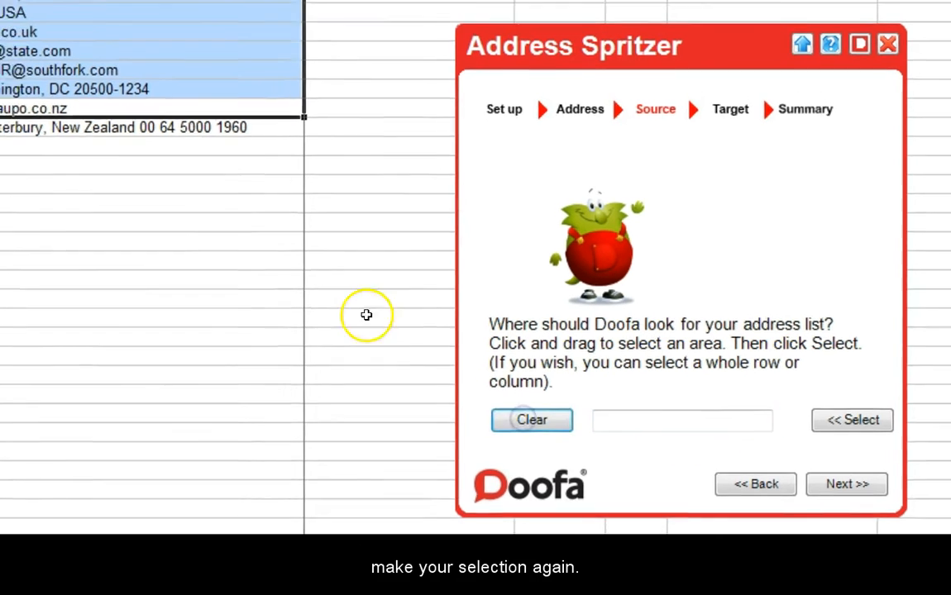
Set cells A1:A15 of the address list as the source range and continue to the Target stage
{"action": "left_click_drag", "start_coordinate": [194, 127], "coordinate": [441, 87]}
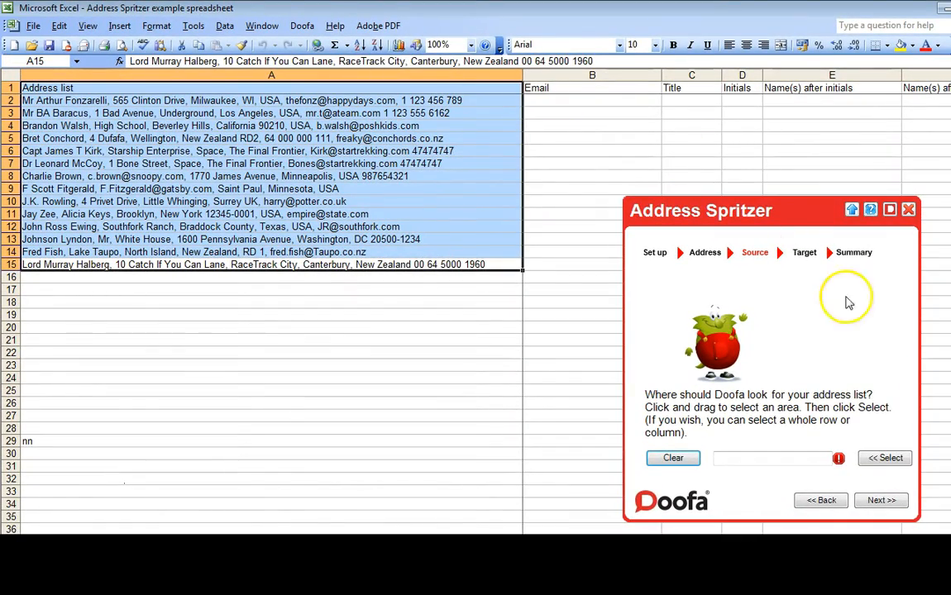
{"action": "left_click", "coordinate": [884, 458]}
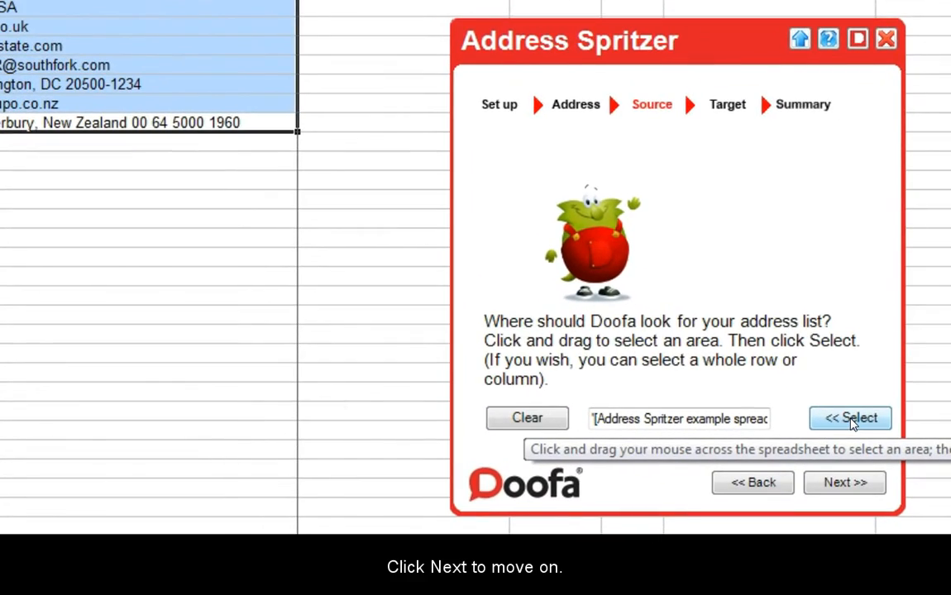
{"action": "left_click", "coordinate": [844, 484]}
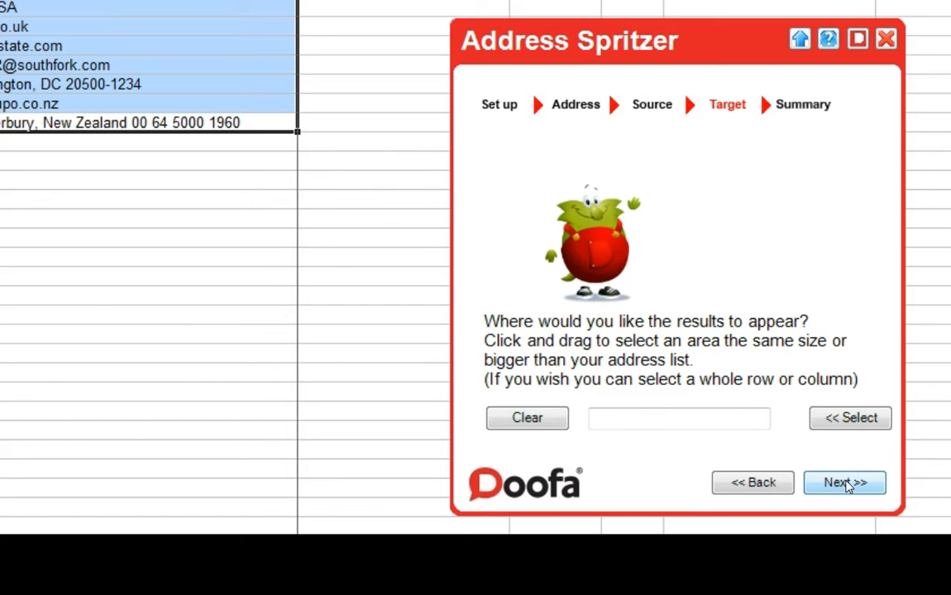
{"action": "left_click", "coordinate": [844, 483]}
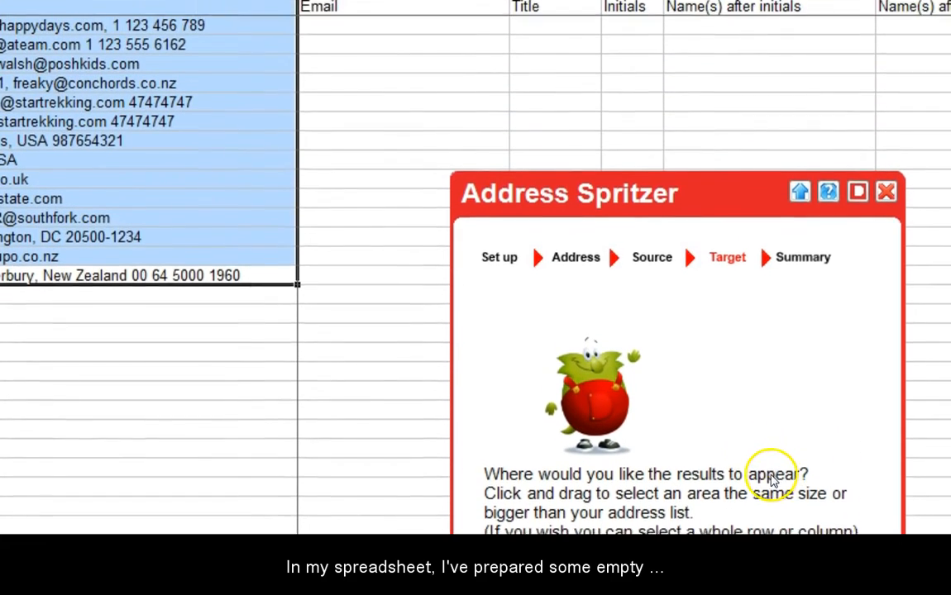
Try cells B1:B15 in the Email column as the target range, and clear that selection
{"action": "left_click_drag", "start_coordinate": [329, 18], "coordinate": [912, 17]}
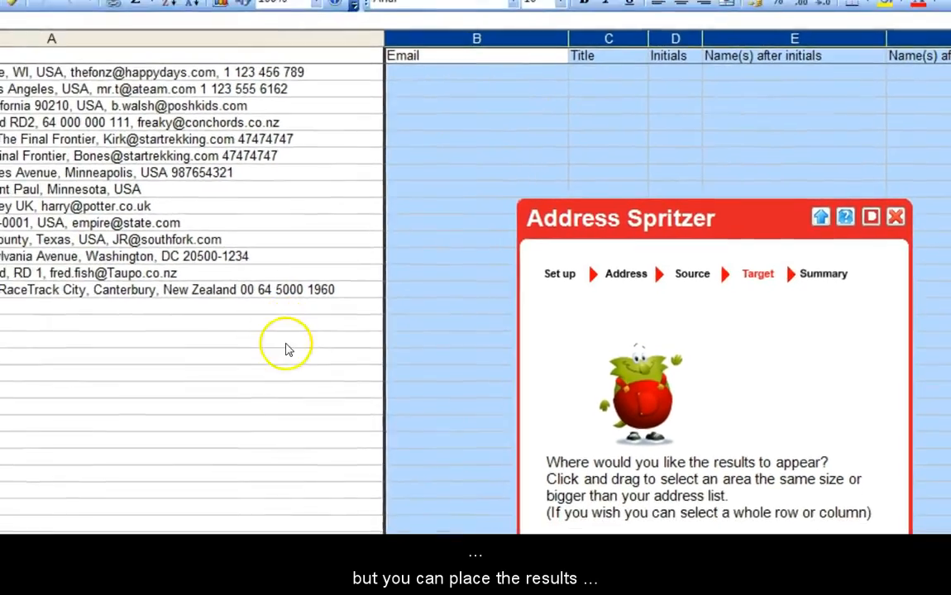
{"action": "left_click", "coordinate": [182, 360]}
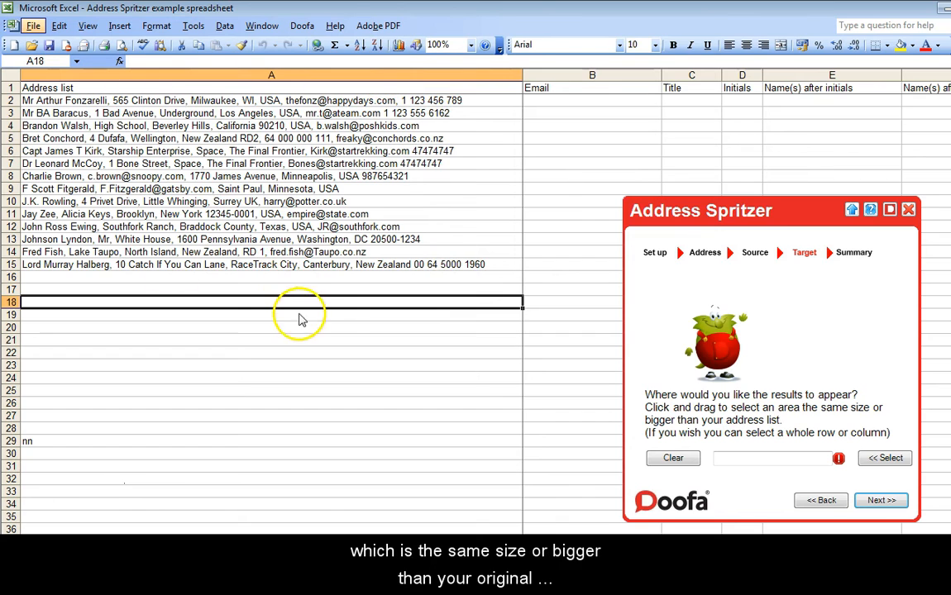
{"action": "left_click_drag", "start_coordinate": [300, 308], "coordinate": [296, 502]}
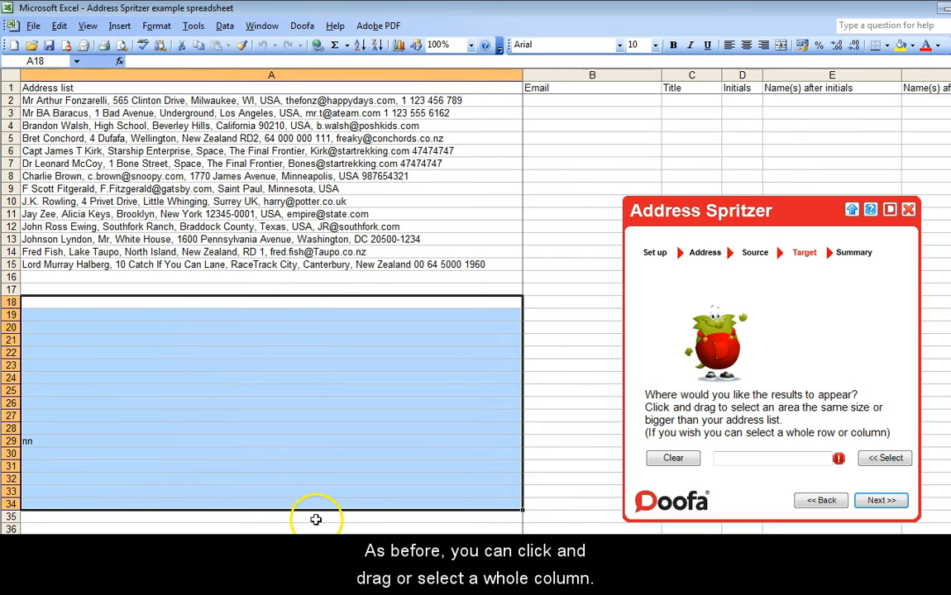
{"action": "left_click_drag", "start_coordinate": [559, 266], "coordinate": [559, 88]}
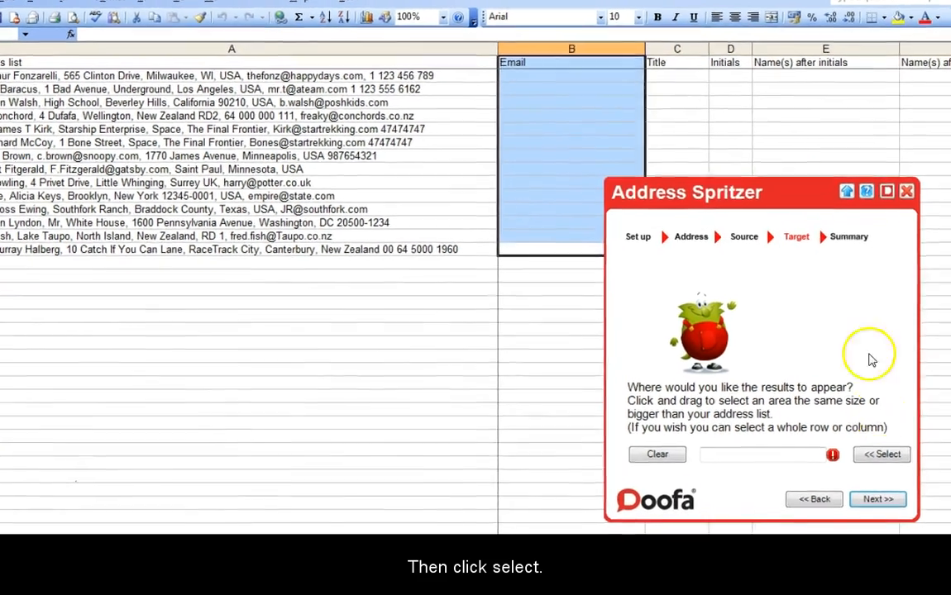
{"action": "left_click", "coordinate": [882, 460]}
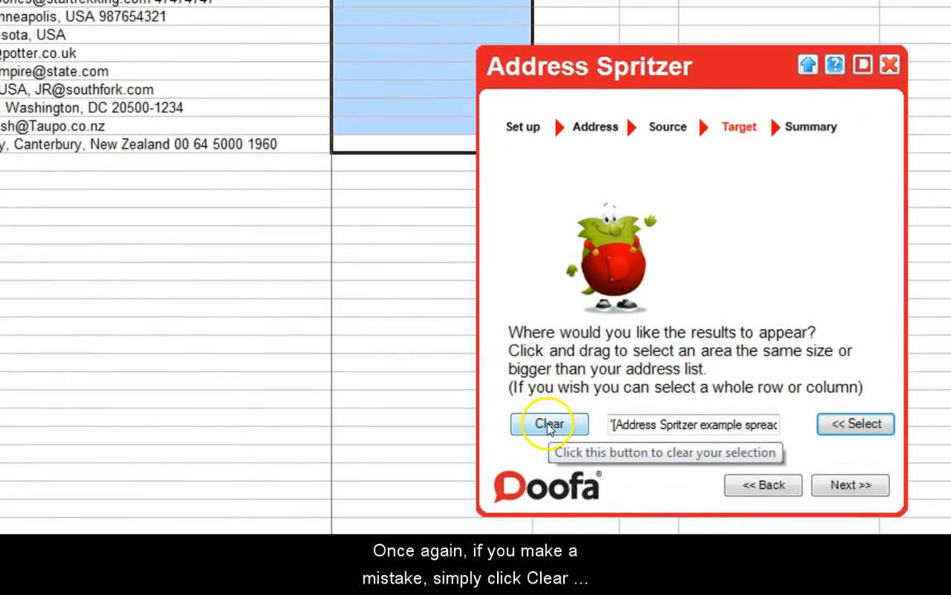
{"action": "left_click", "coordinate": [549, 425]}
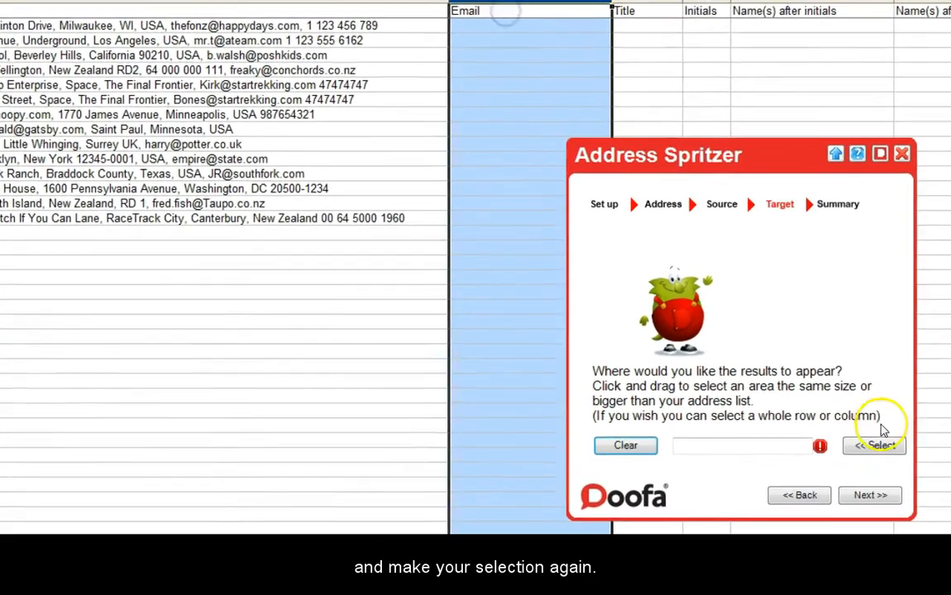
Set the whole Email column B as the target and continue to the Summary stage
{"action": "left_click", "coordinate": [875, 447]}
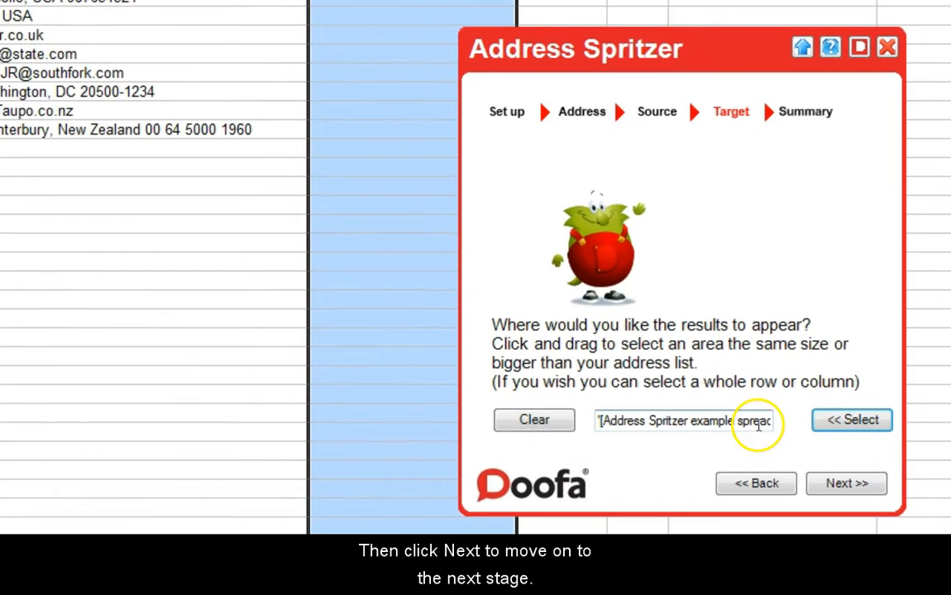
{"action": "left_click", "coordinate": [835, 486]}
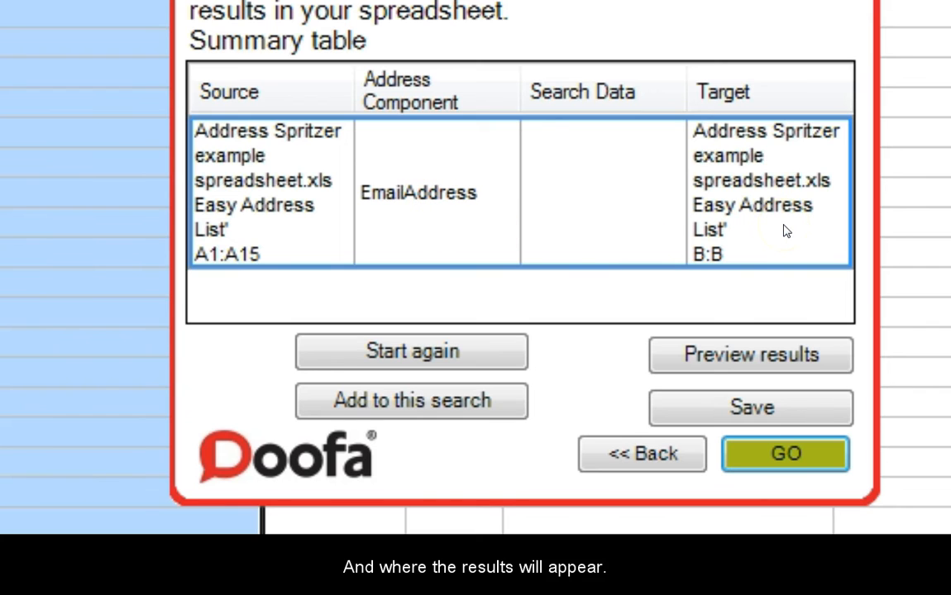
Preview the results in the summary table, switch back to the target details, and return to the Target stage
{"action": "left_click", "coordinate": [767, 362]}
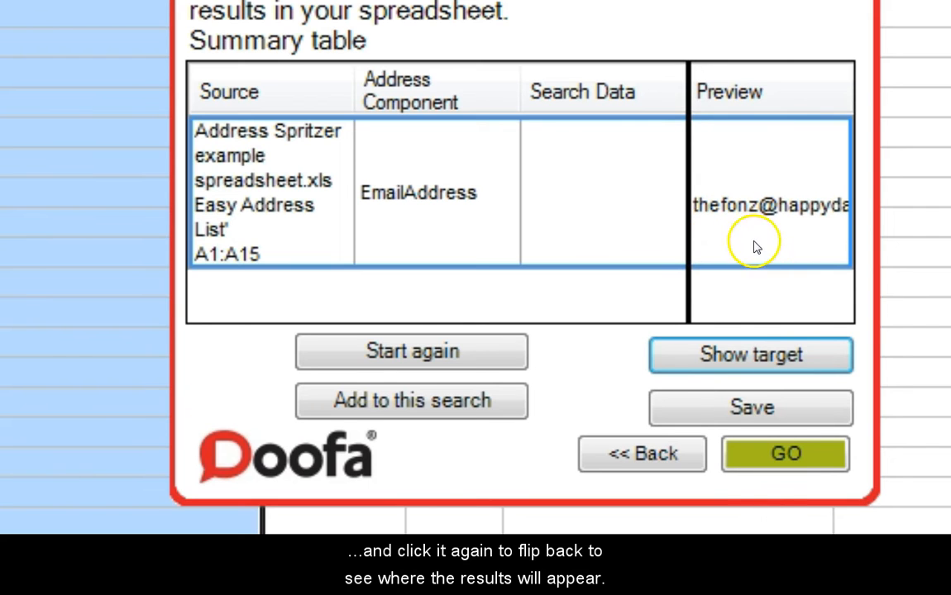
{"action": "left_click", "coordinate": [767, 352]}
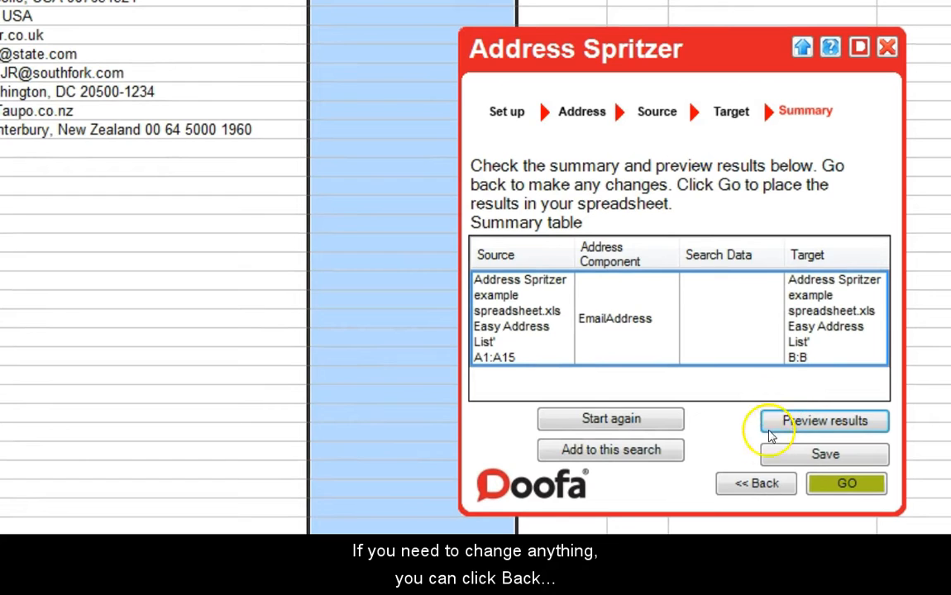
{"action": "left_click", "coordinate": [758, 484]}
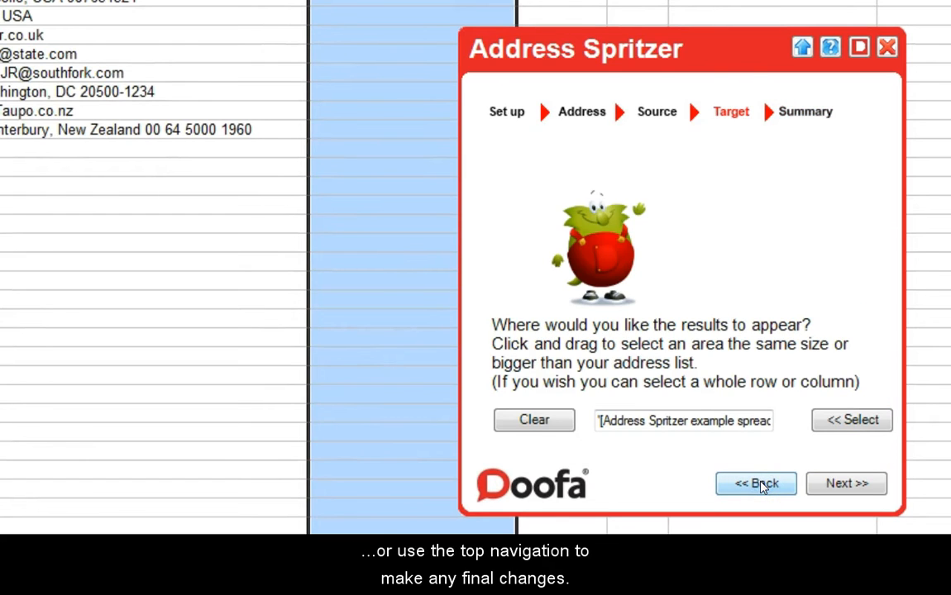
Revisit the Source, Address and Target stages to check the extraction settings
{"action": "left_click", "coordinate": [650, 115]}
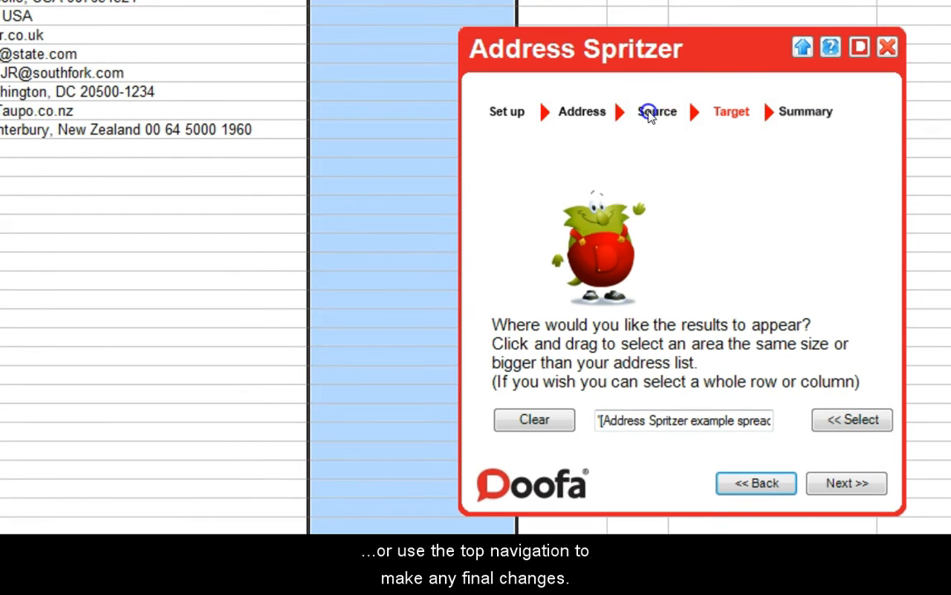
{"action": "left_click", "coordinate": [585, 113]}
{"action": "left_click", "coordinate": [726, 114]}
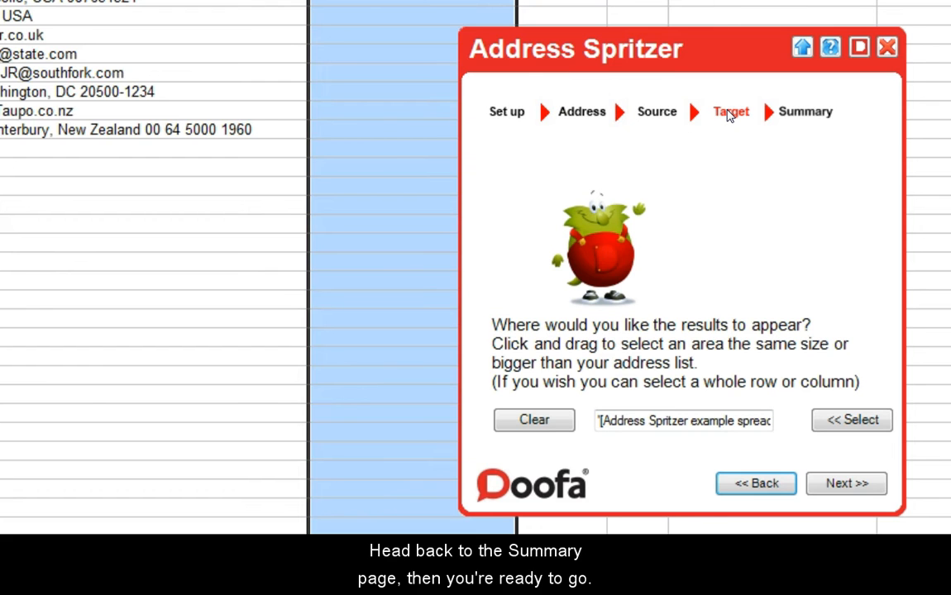
Return to the Summary stage, run the extraction to place the email addresses in column B, and select cells B1:B15
{"action": "left_click", "coordinate": [798, 117]}
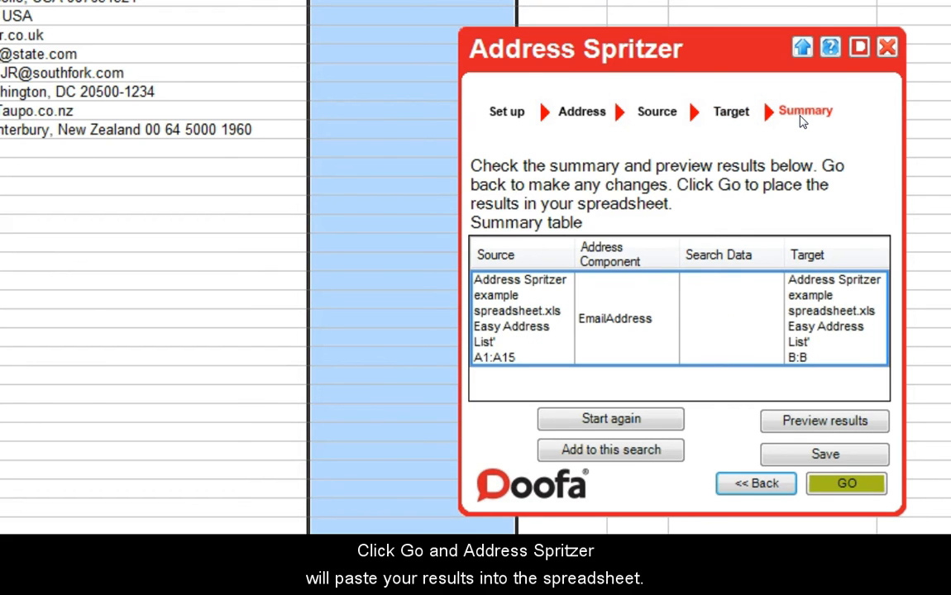
{"action": "left_click", "coordinate": [854, 488]}
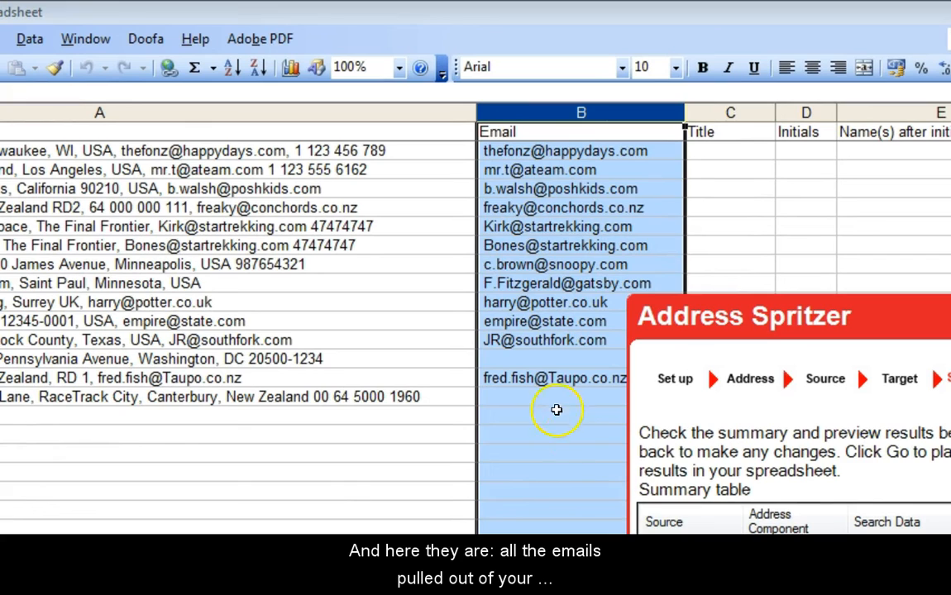
{"action": "left_click_drag", "start_coordinate": [554, 405], "coordinate": [548, 132]}
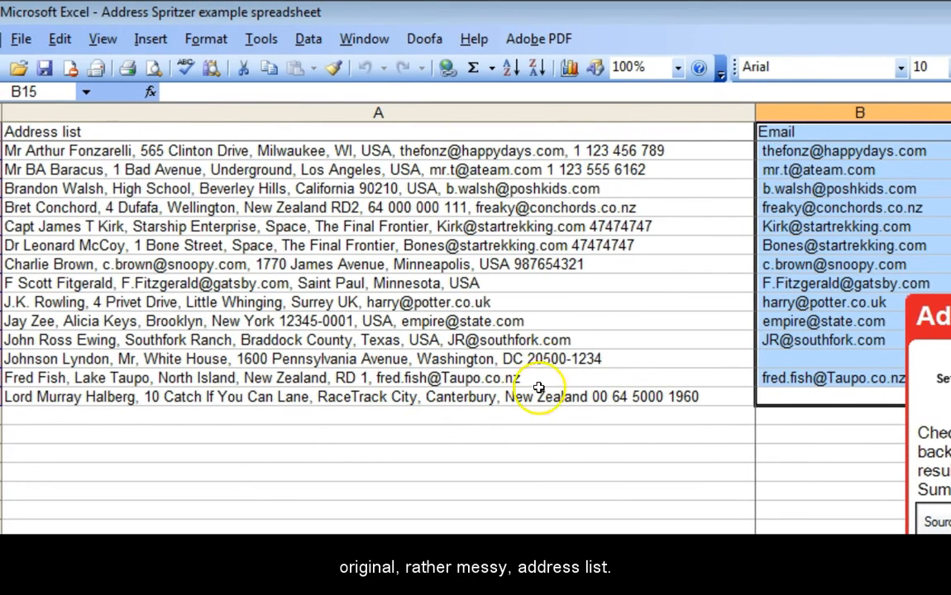
Go back to the Address stage and open the choice of address parts that can be extracted
{"action": "key", "text": "alt"}
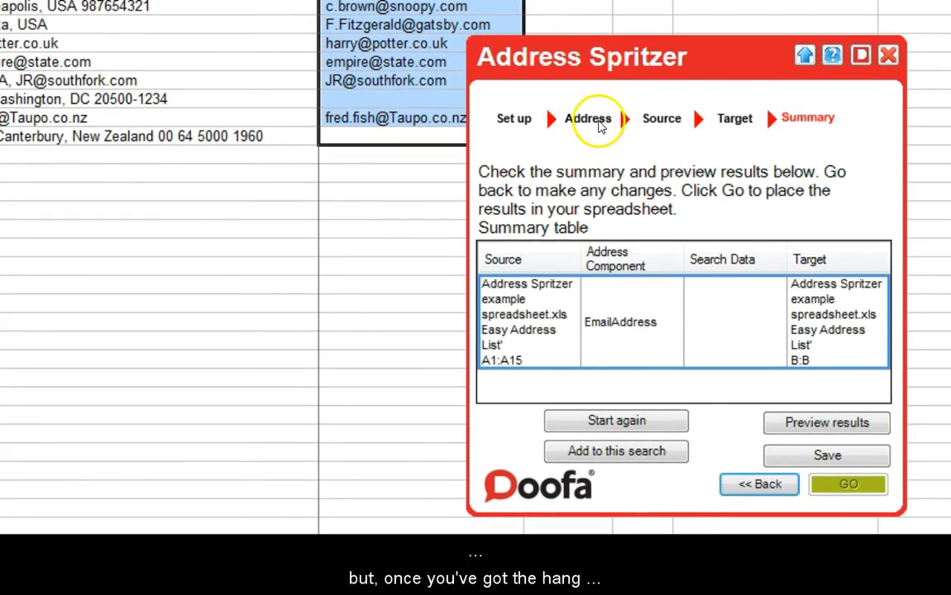
{"action": "left_click", "coordinate": [599, 121]}
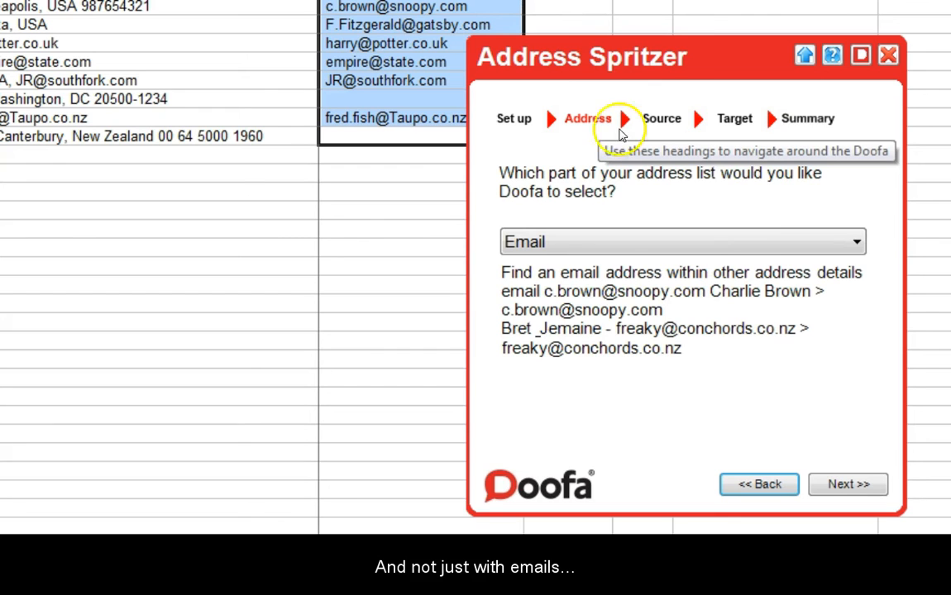
{"action": "left_click", "coordinate": [855, 243]}
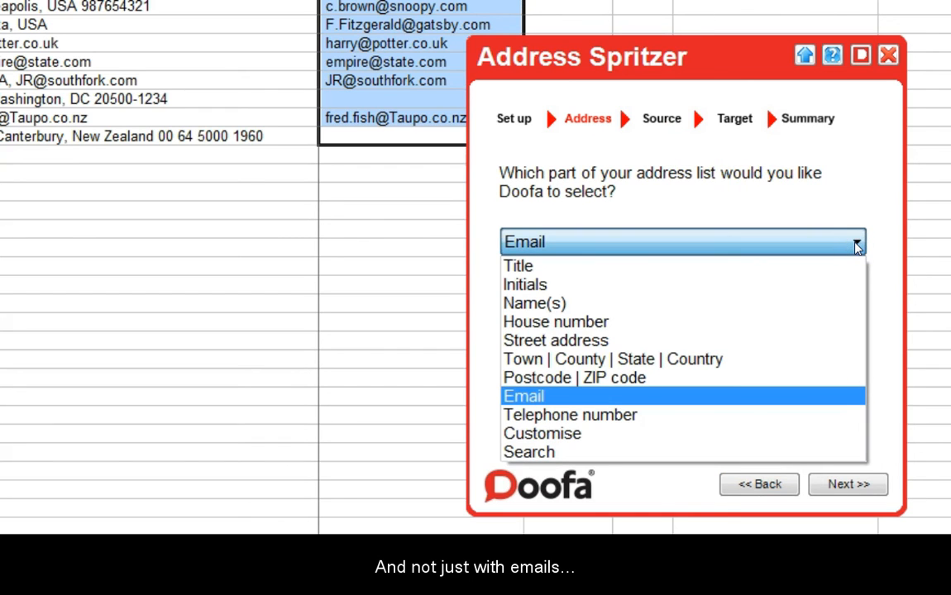